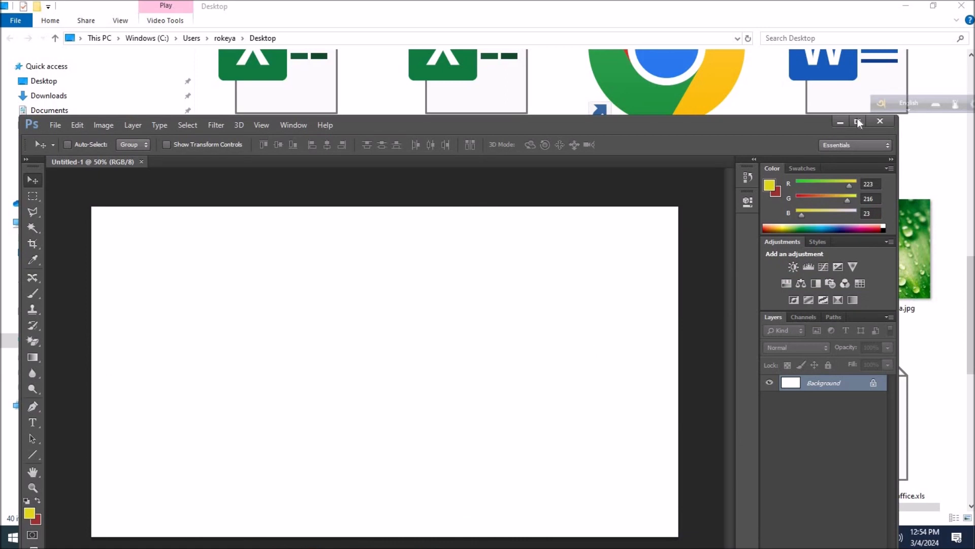
left_click(858, 120)
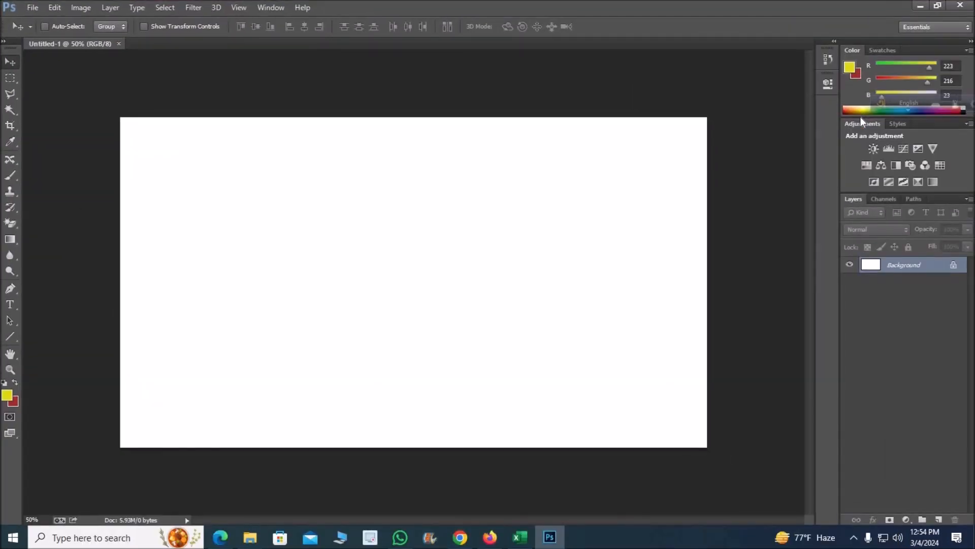
left_click(33, 8)
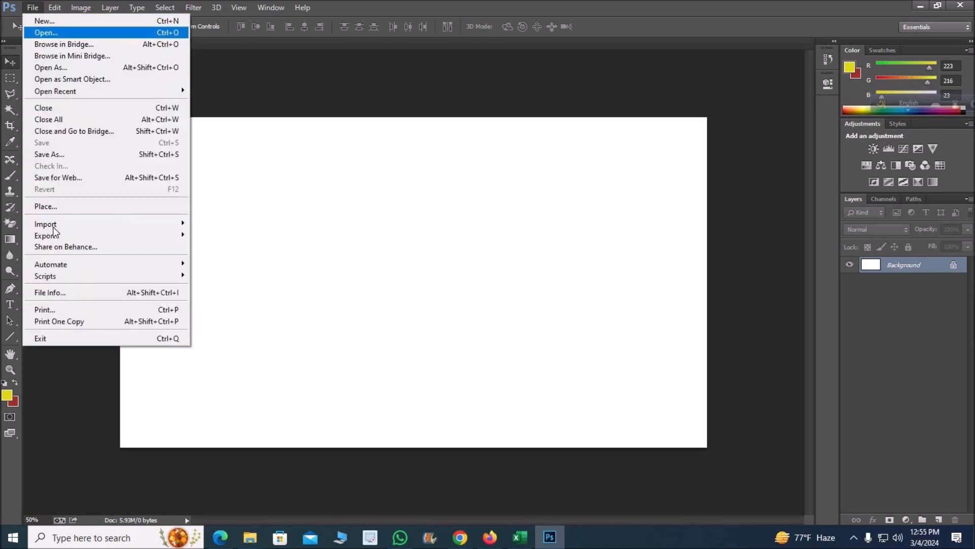
left_click(63, 206)
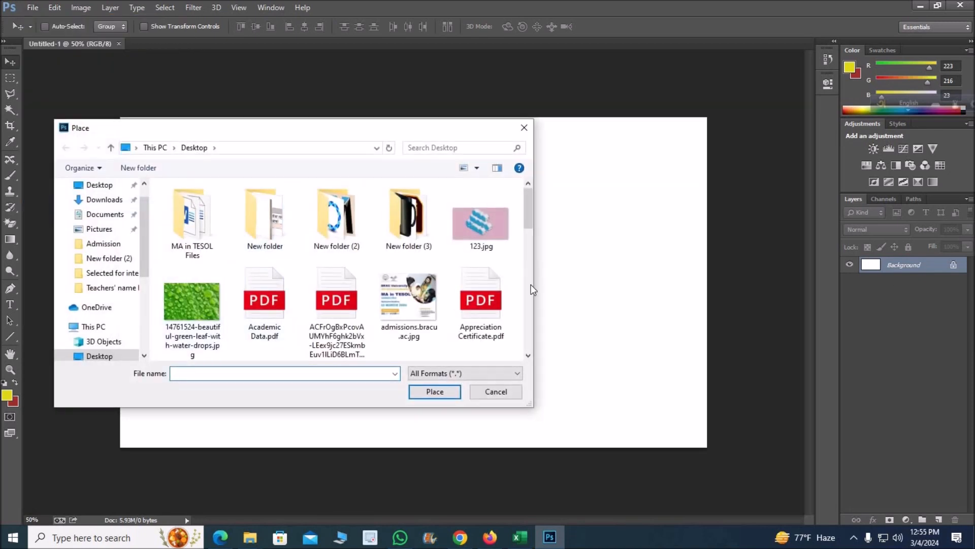
scroll(498, 292, "down", 5)
left_click(469, 300)
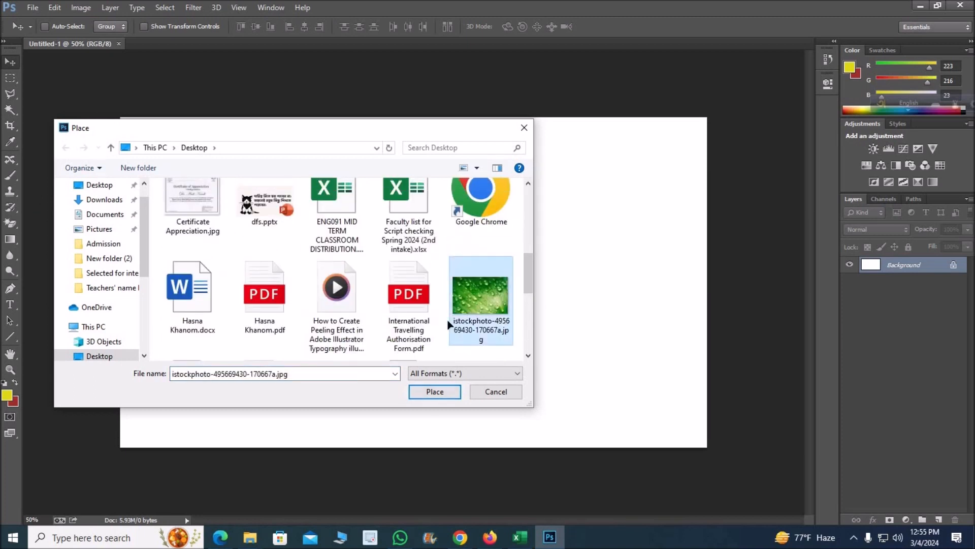
double_click(449, 325)
Step: Stretch the placed leaf image to cover the whole canvas and commit the transformation
left_click_drag(458, 320, 231, 203)
left_click_drag(276, 169, 707, 169)
left_click_drag(398, 435, 397, 410)
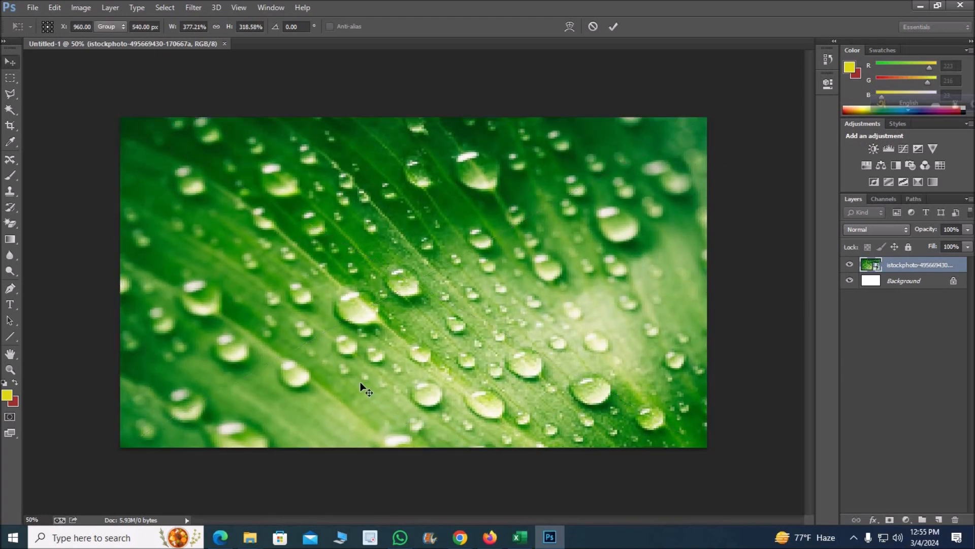
key("Return")
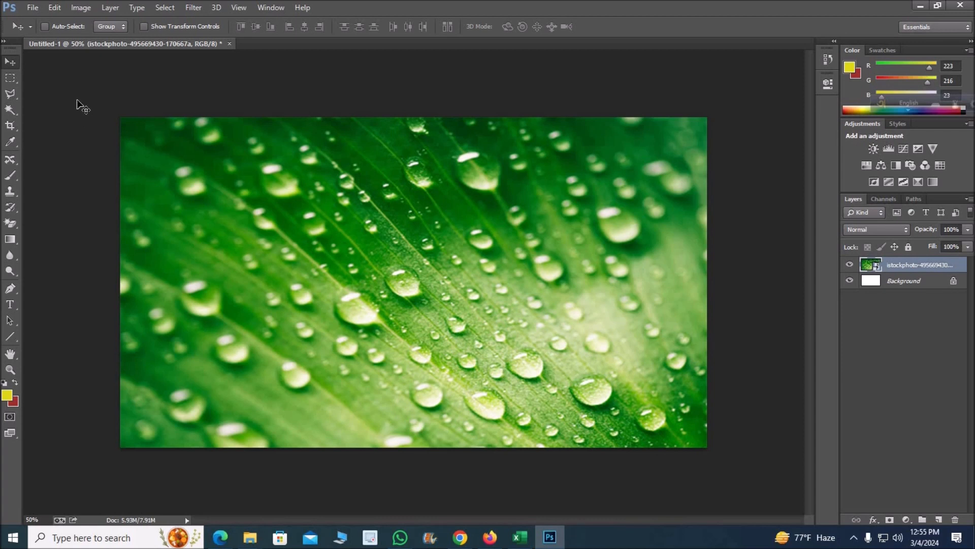
Step: Add a text layer reading "Water" across the middle of the leaf image
left_click(10, 304)
left_click(376, 289)
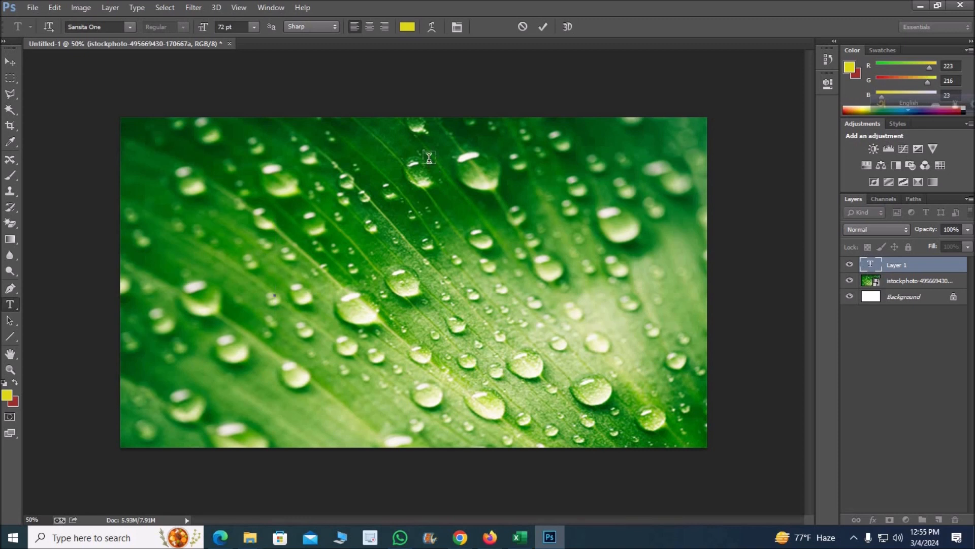
type("Water")
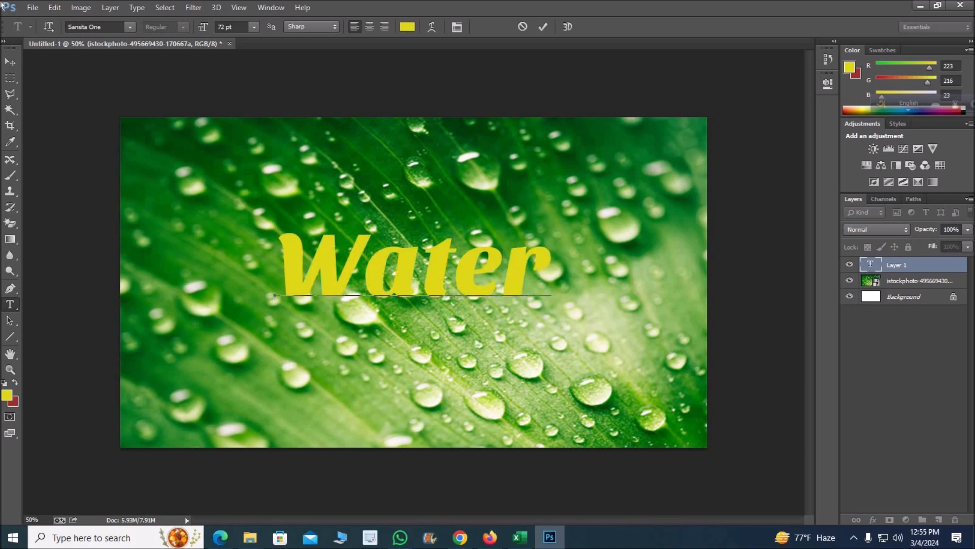
left_click(7, 63)
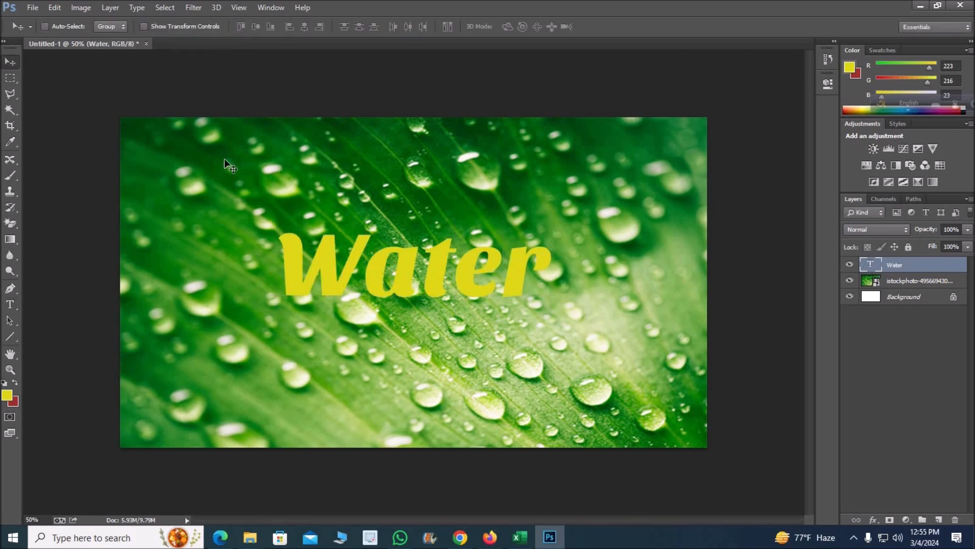
Step: Try the Retro New Version font on the "Water" text
left_click(9, 304)
double_click(315, 268)
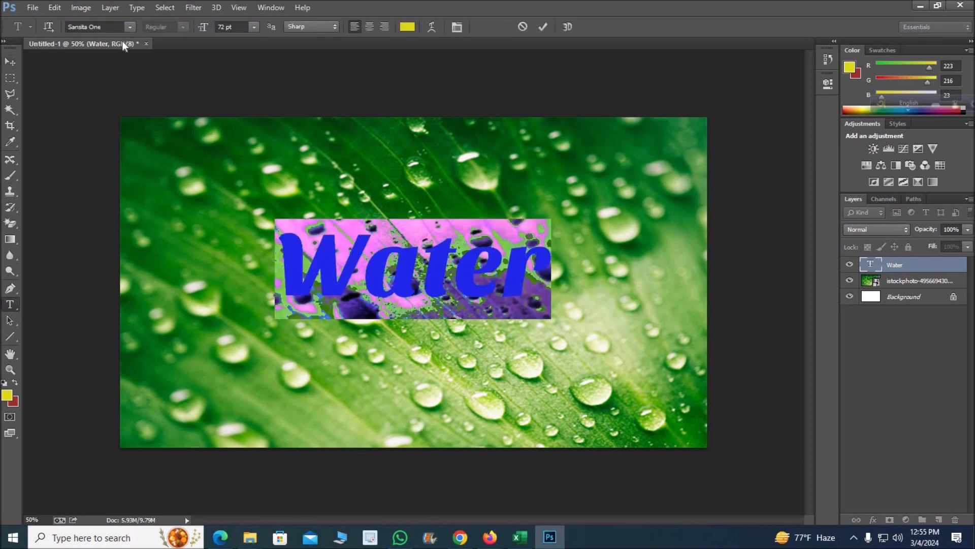
left_click(129, 25)
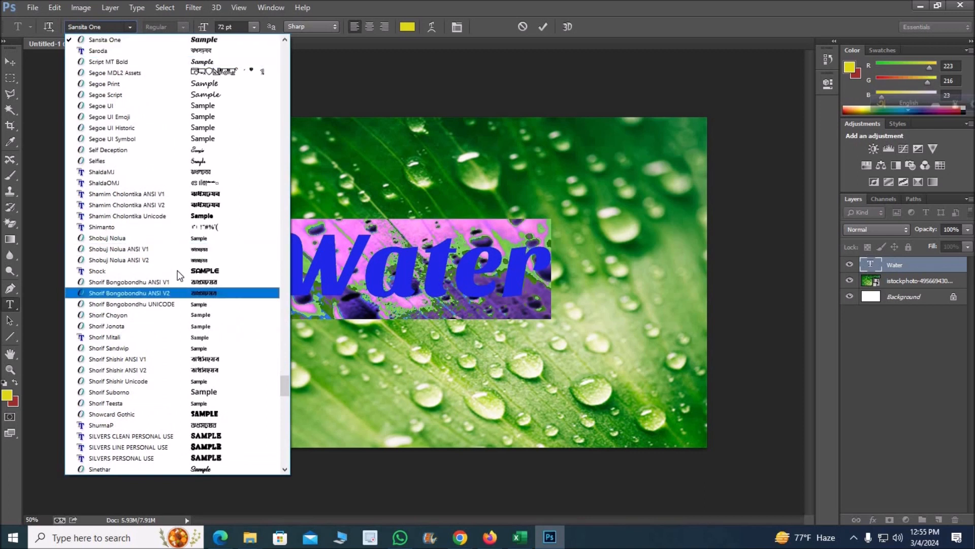
scroll(177, 270, "up", 12)
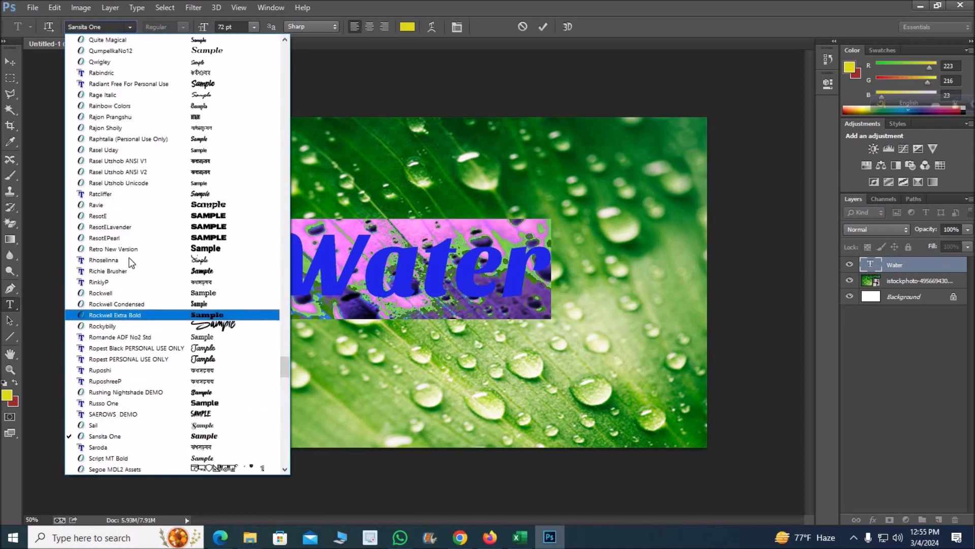
left_click(127, 249)
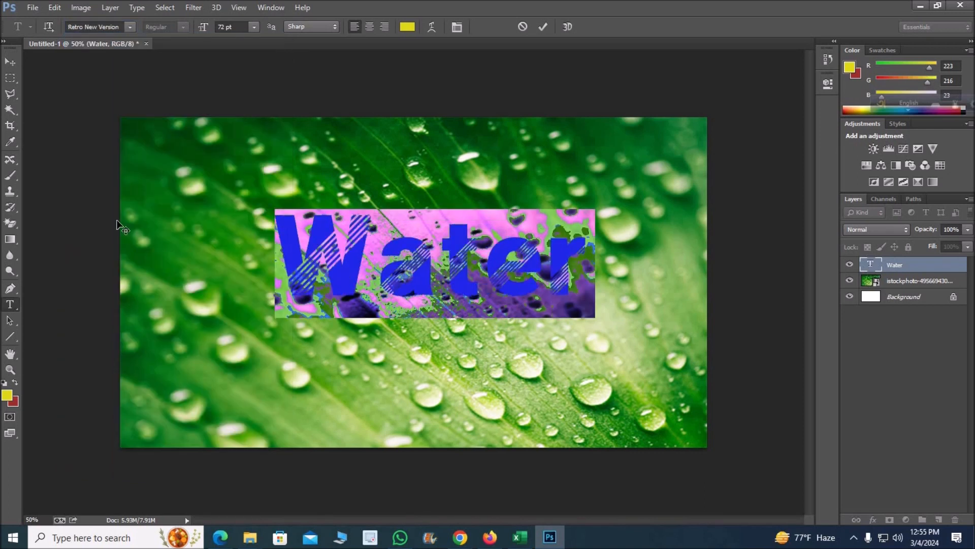
left_click(130, 28)
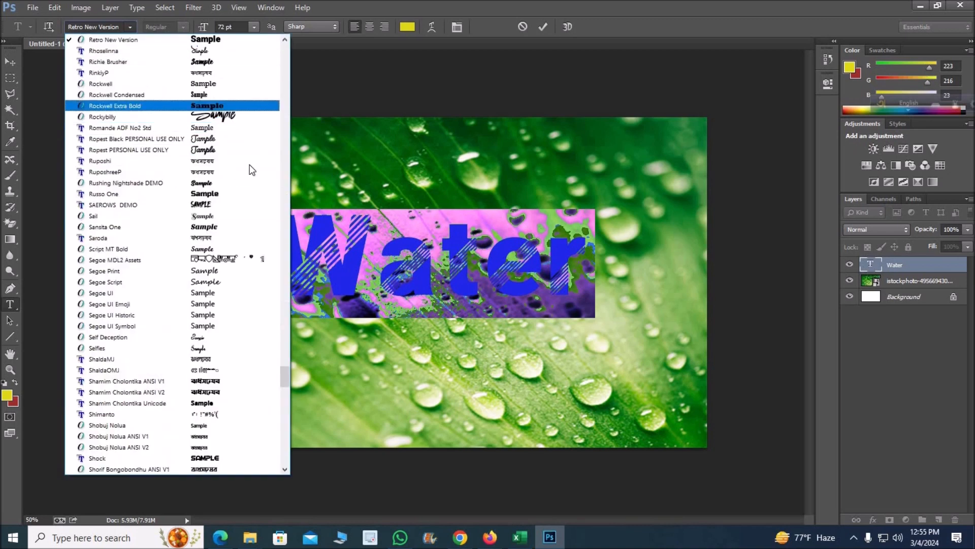
scroll(216, 162, "up", 5)
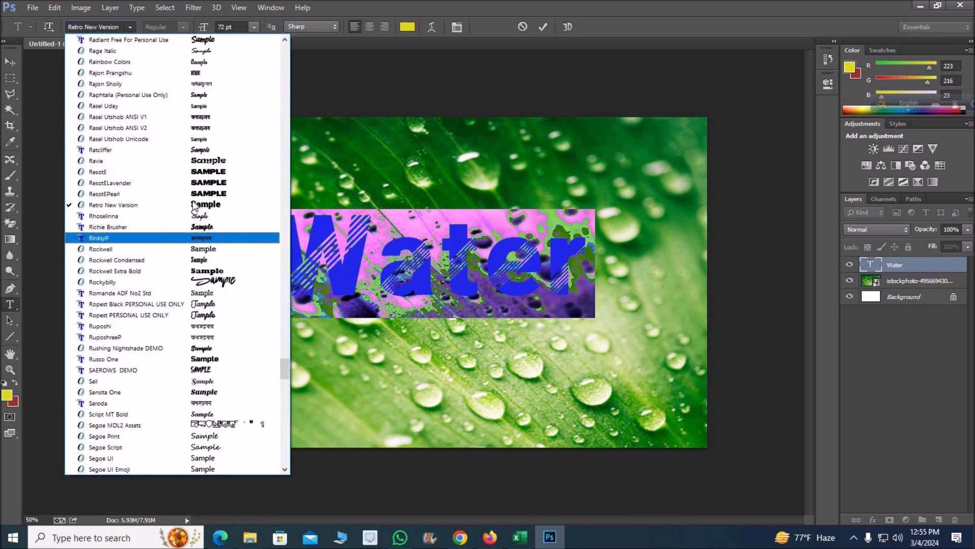
left_click(224, 206)
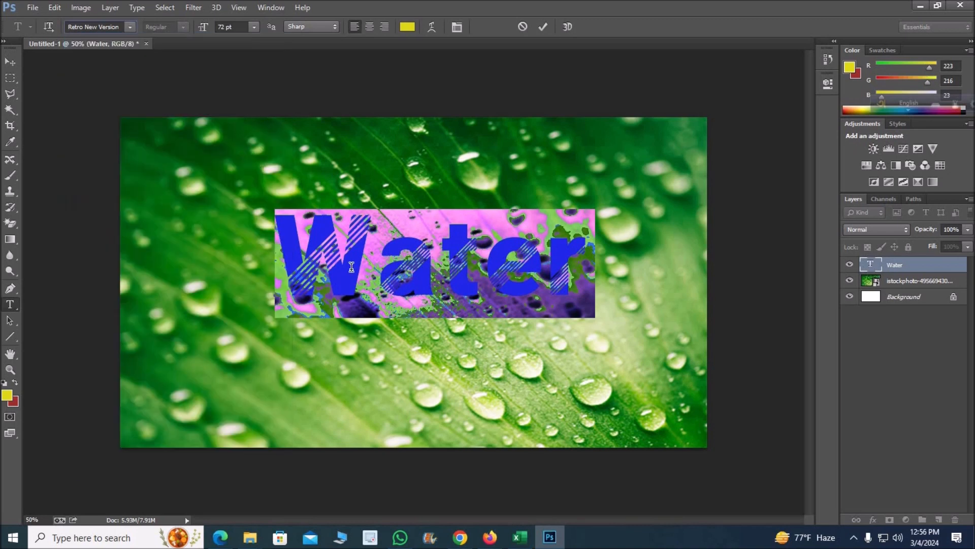
Step: Change the font of the "Water" text to Poetsen One
left_click(280, 261)
left_click_drag(281, 263, 589, 269)
left_click(130, 28)
scroll(185, 277, "up", 6)
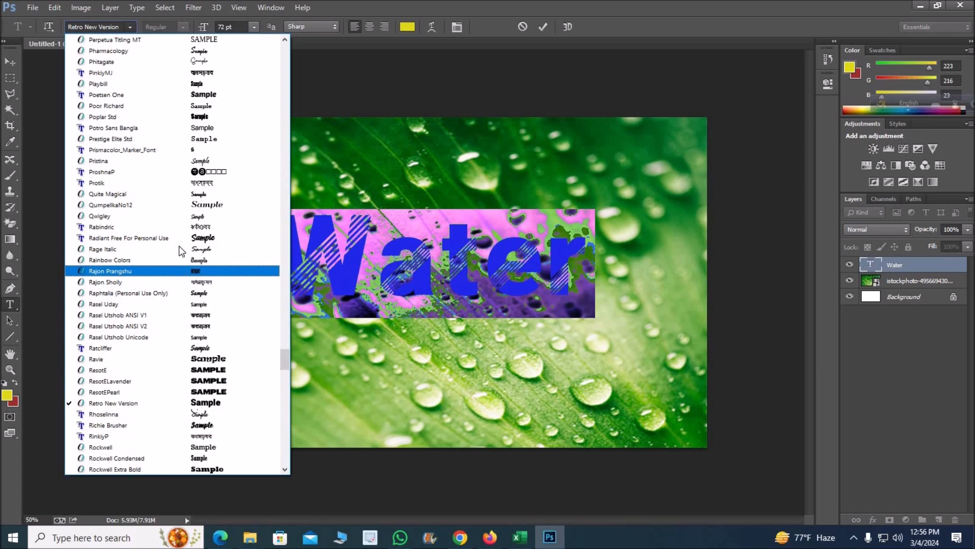
scroll(180, 250, "up", 5)
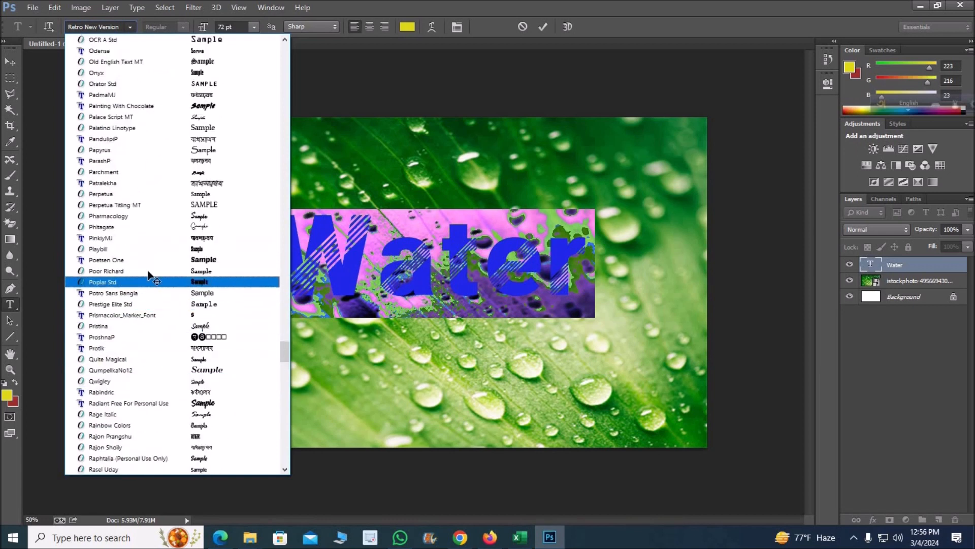
left_click(153, 259)
left_click(481, 271)
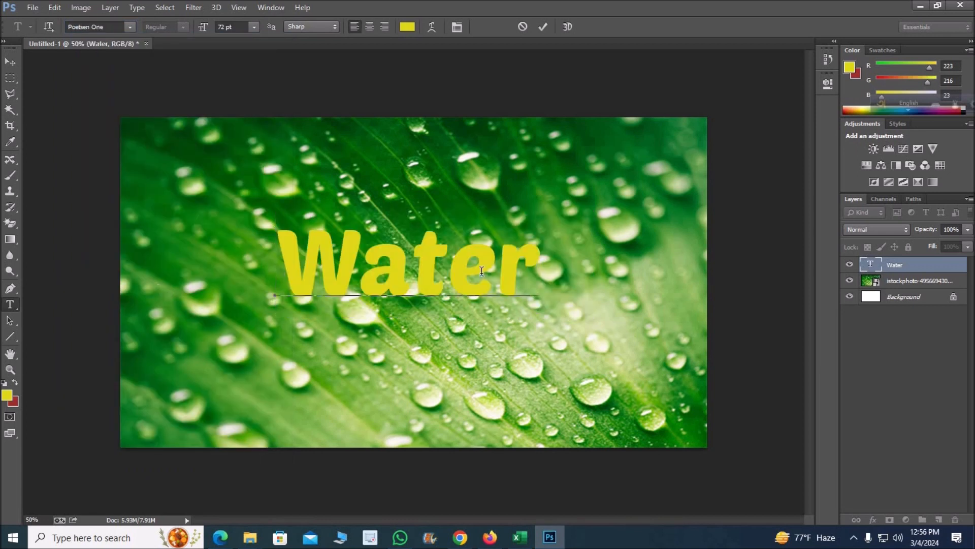
key("ctrl+a")
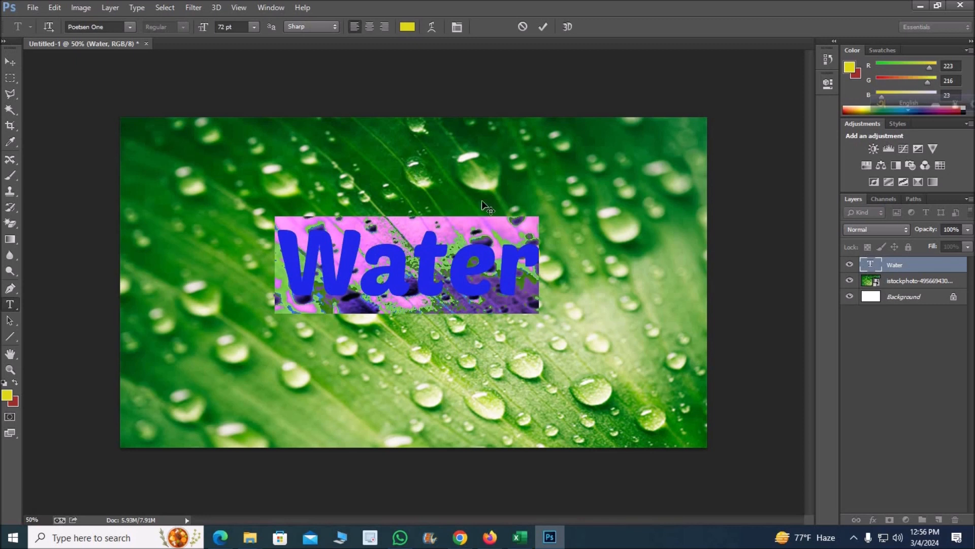
Step: Set the fill opacity of the Water layer to 0% in its blending options
left_click(895, 267)
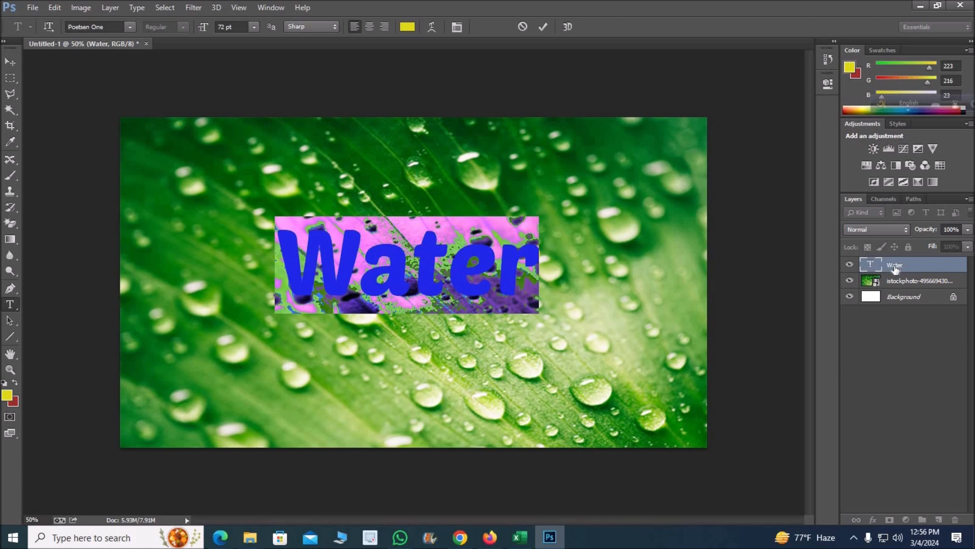
left_click(879, 522)
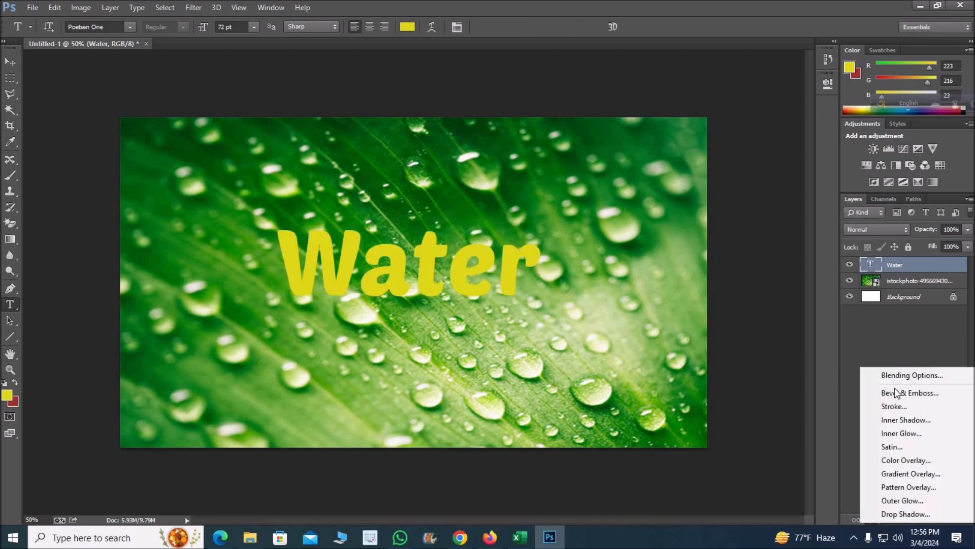
left_click(912, 375)
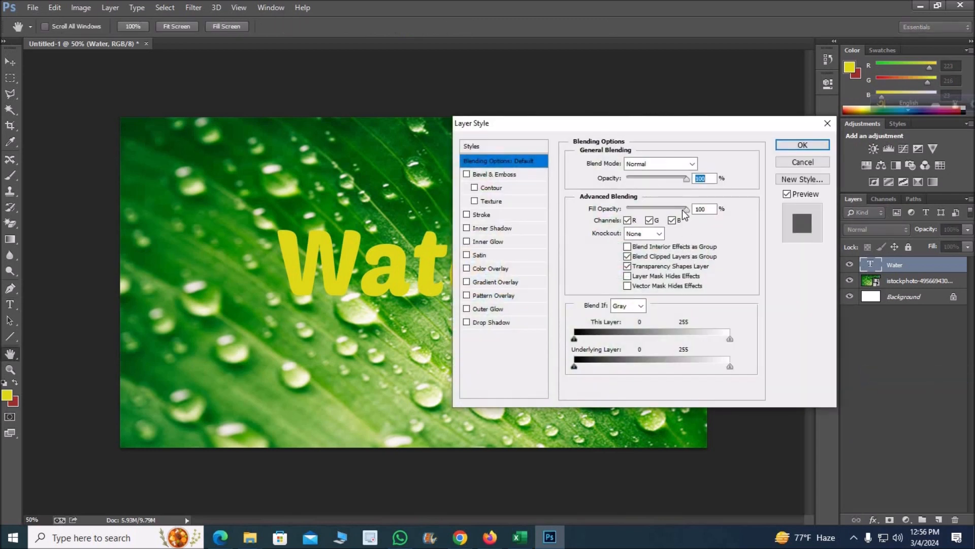
key("Tab")
type("0")
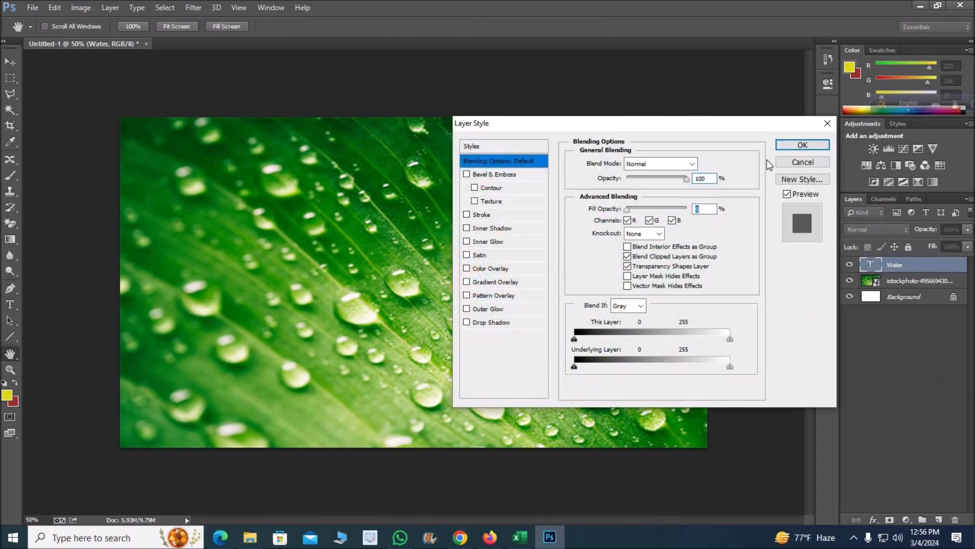
key("Return")
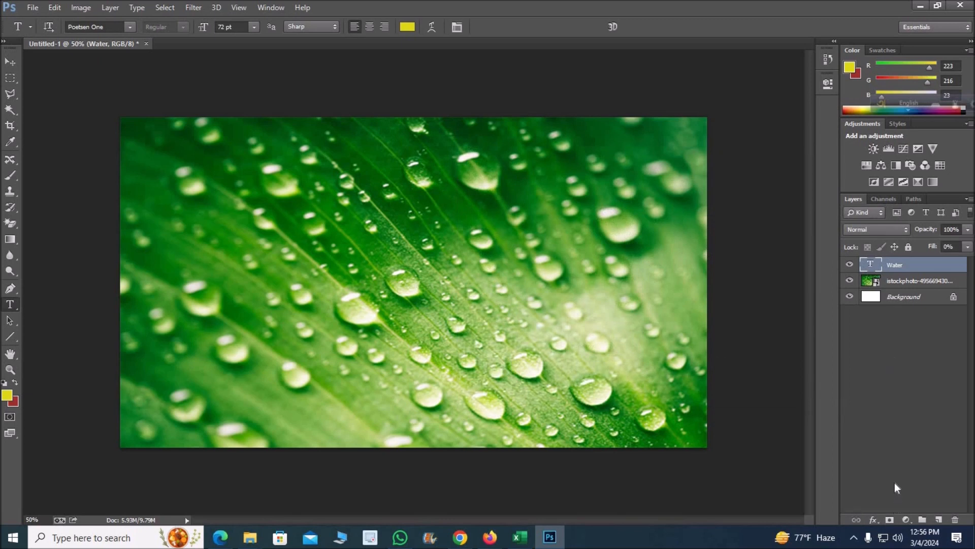
Step: Add a Bevel & Emboss effect to the Water layer with a size of 30 px
left_click(874, 519)
left_click(910, 392)
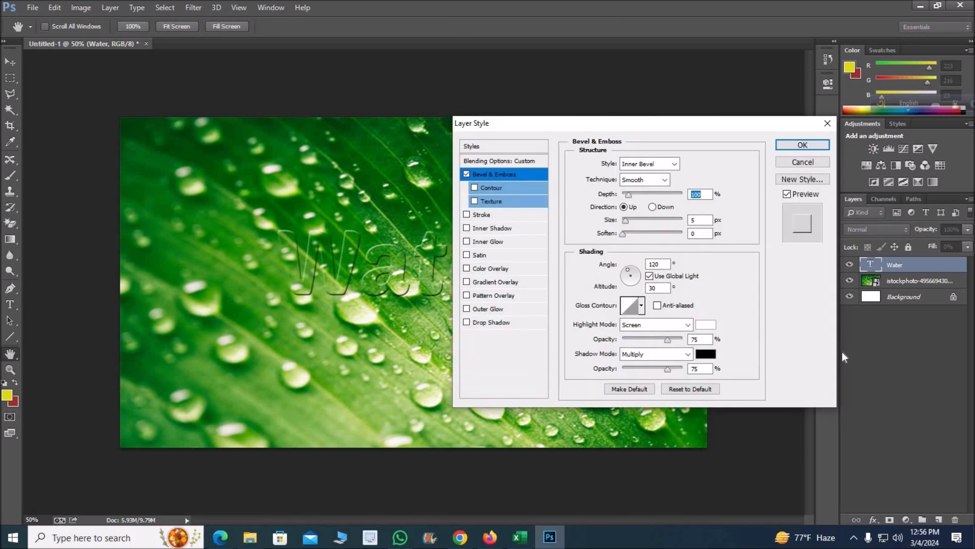
left_click(697, 220)
left_click_drag(697, 220, 672, 221)
type("30")
left_click(740, 273)
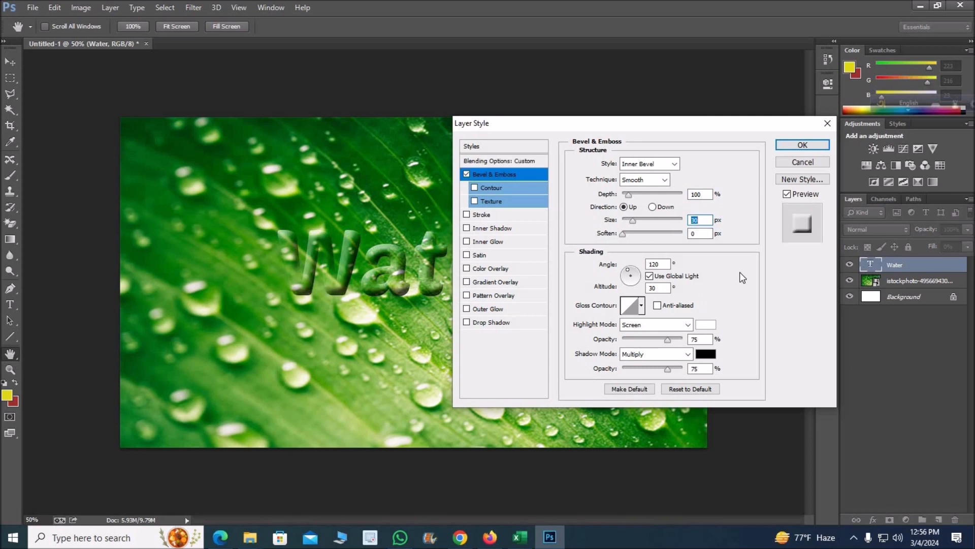
Step: Turn off global light for the bevel shading and set its angle to 30° and altitude to 70°
left_click_drag(665, 264, 624, 262)
type("30")
left_click(650, 277)
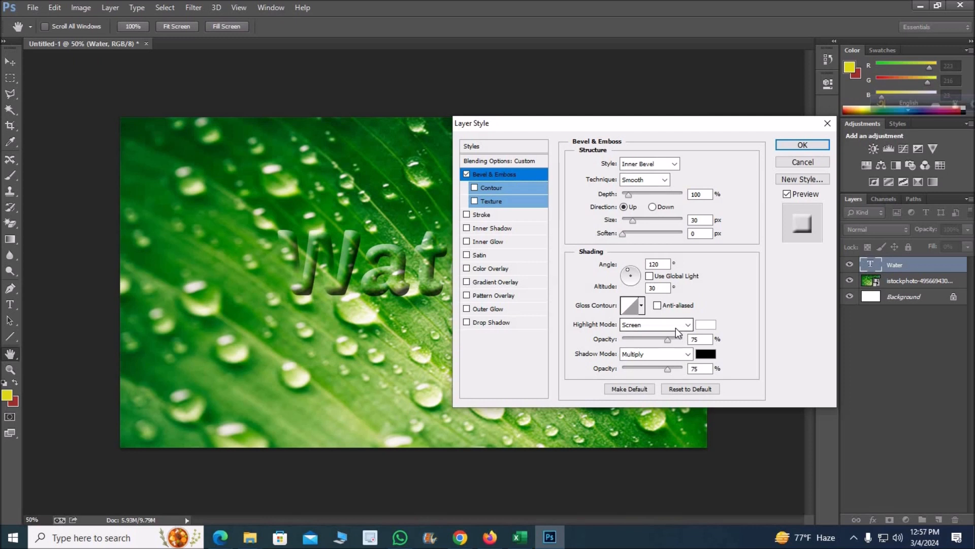
left_click_drag(644, 127, 684, 181)
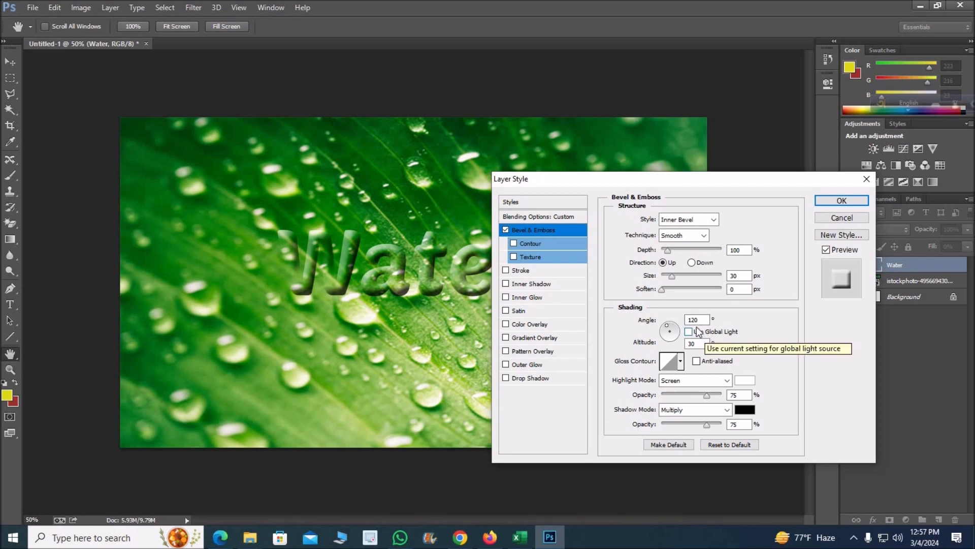
double_click(694, 320)
type("30")
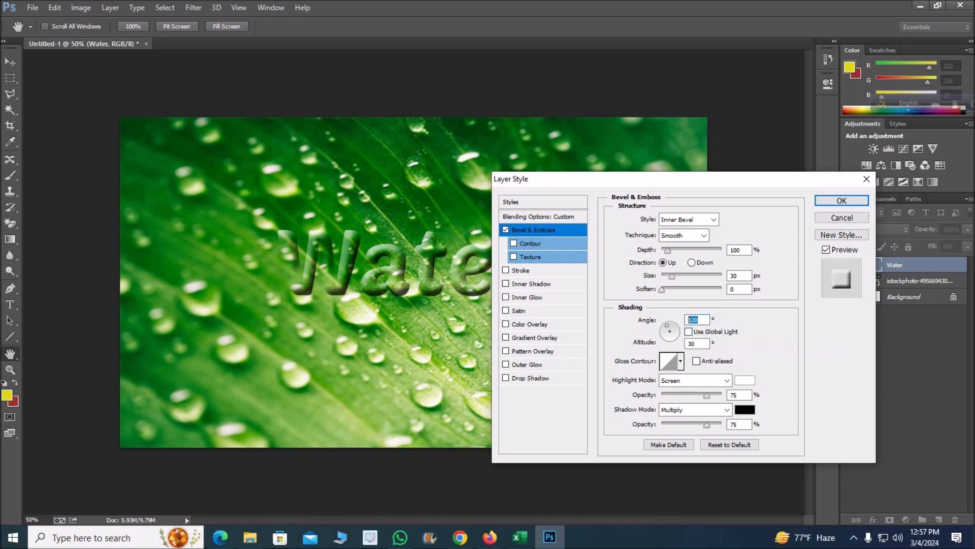
double_click(698, 344)
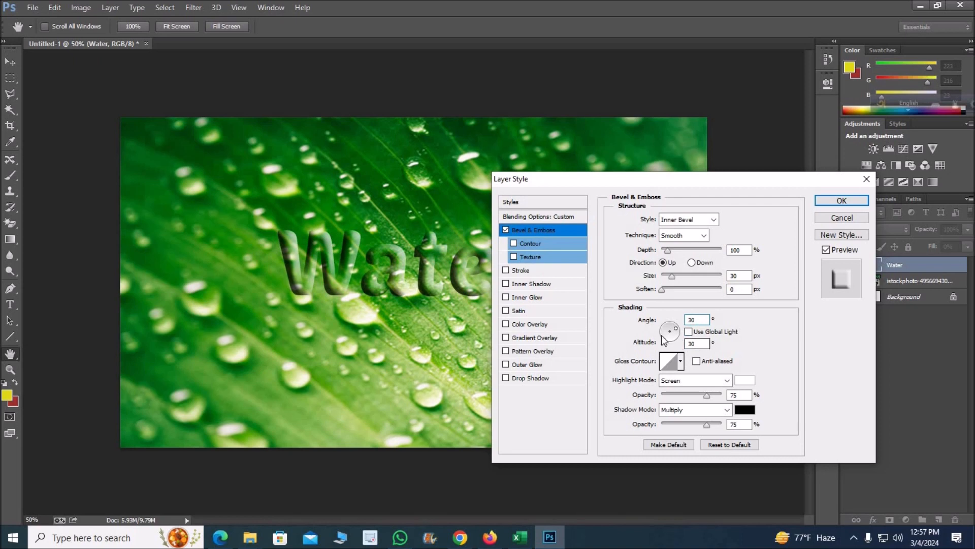
type("70")
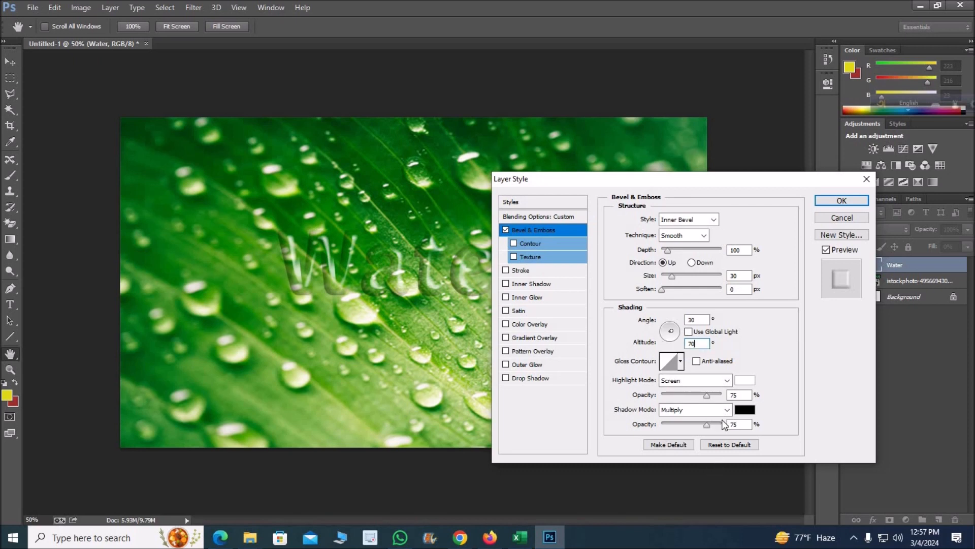
Step: Set the bevel's highlight opacity to 80% and accept white as the highlight color
left_click(737, 396)
type("80")
left_click(749, 381)
left_click(838, 321)
Step: Change the bevel's shadow color to near-white and set its shadow mode to Screen
left_click(744, 409)
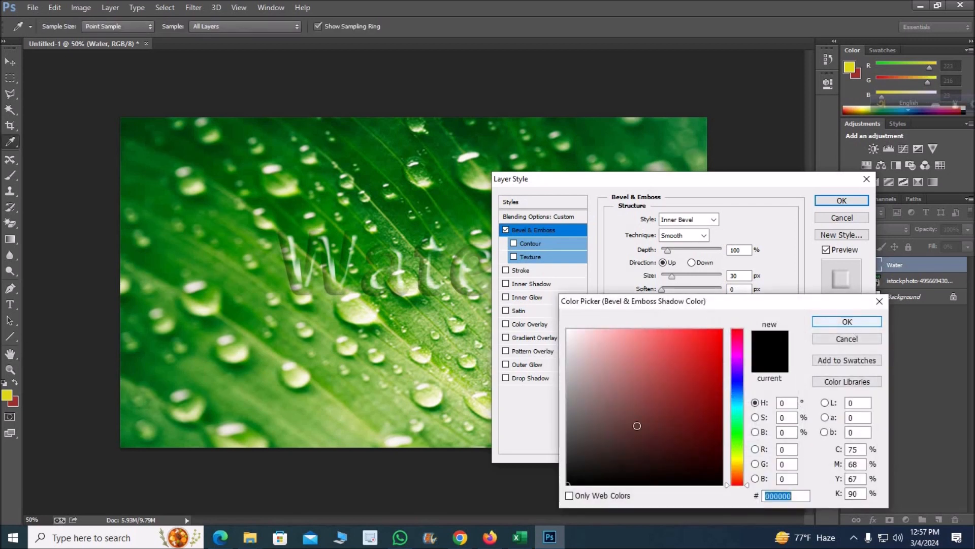
left_click(569, 331)
left_click(862, 321)
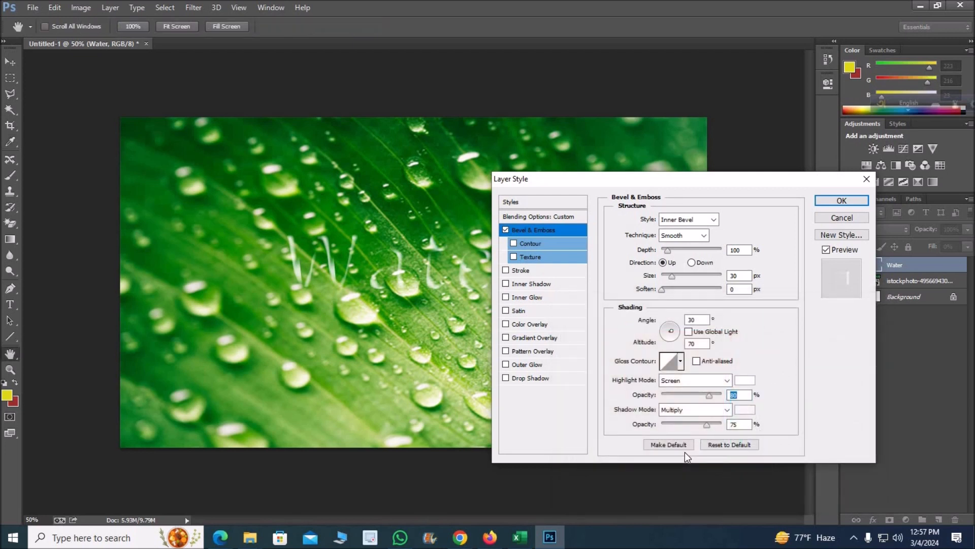
left_click(728, 410)
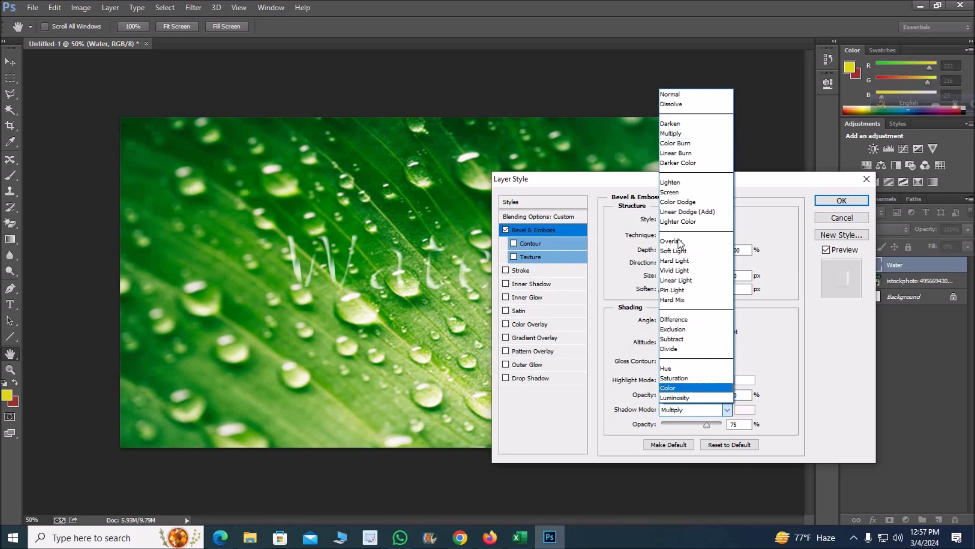
left_click(677, 192)
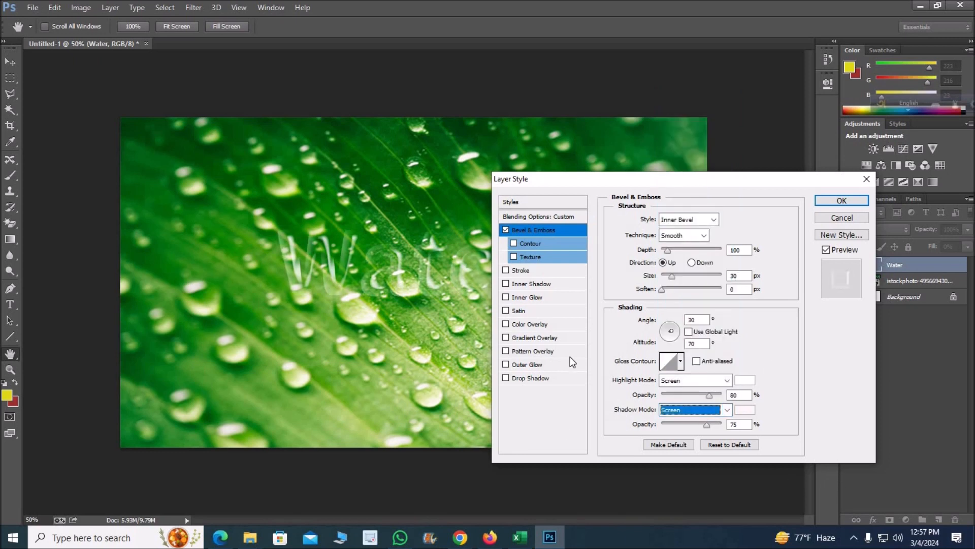
Step: Add a Drop Shadow effect to the Water layer, colored a dark green based on a color sampled from the leaf
left_click(531, 378)
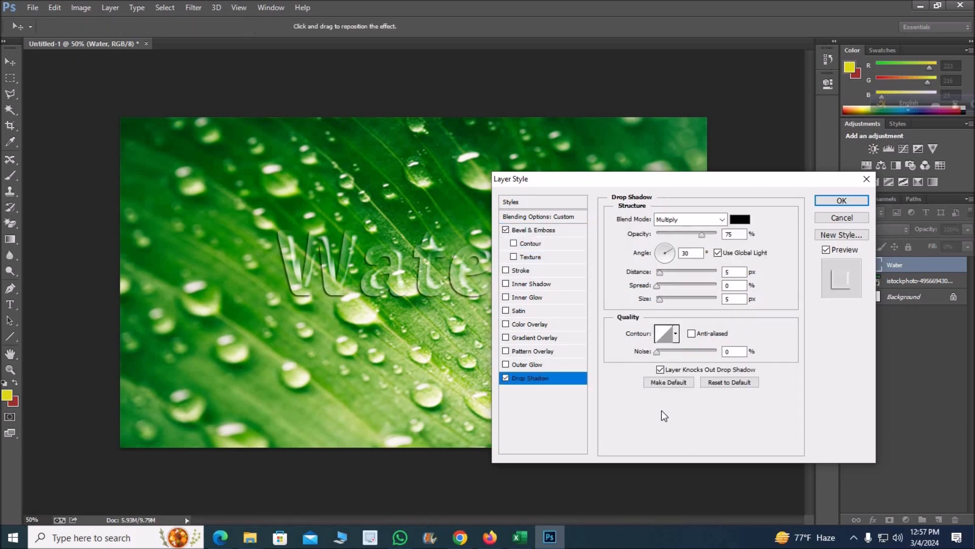
left_click(741, 219)
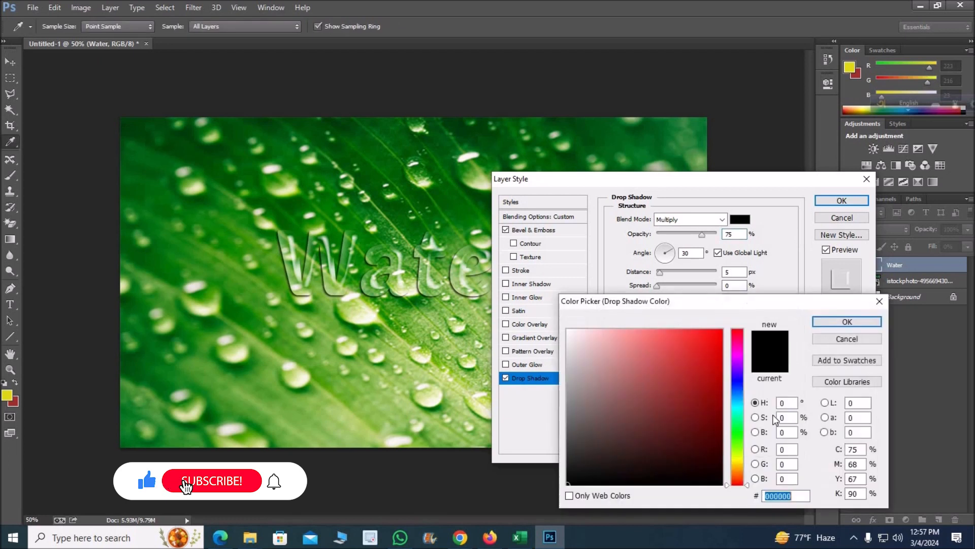
left_click(241, 316)
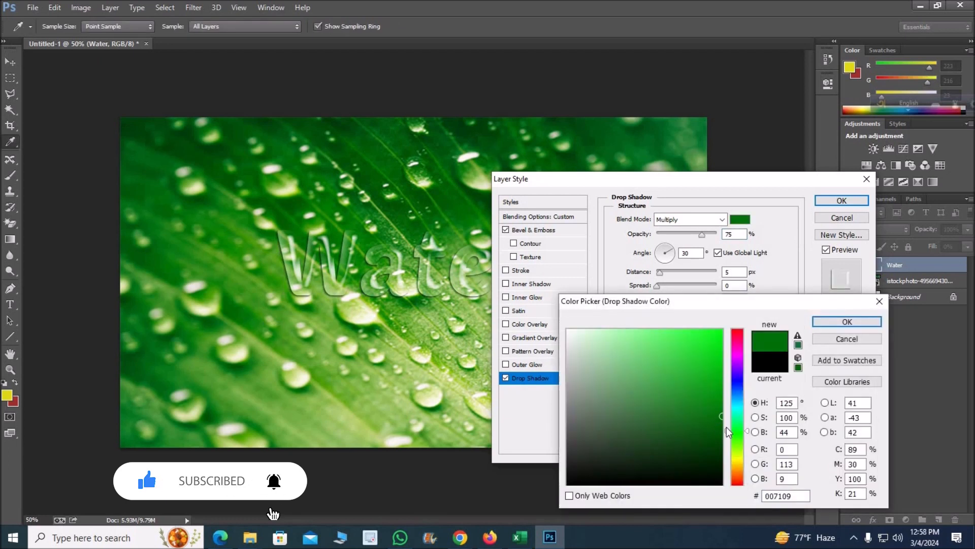
left_click_drag(722, 417, 714, 431)
left_click(814, 322)
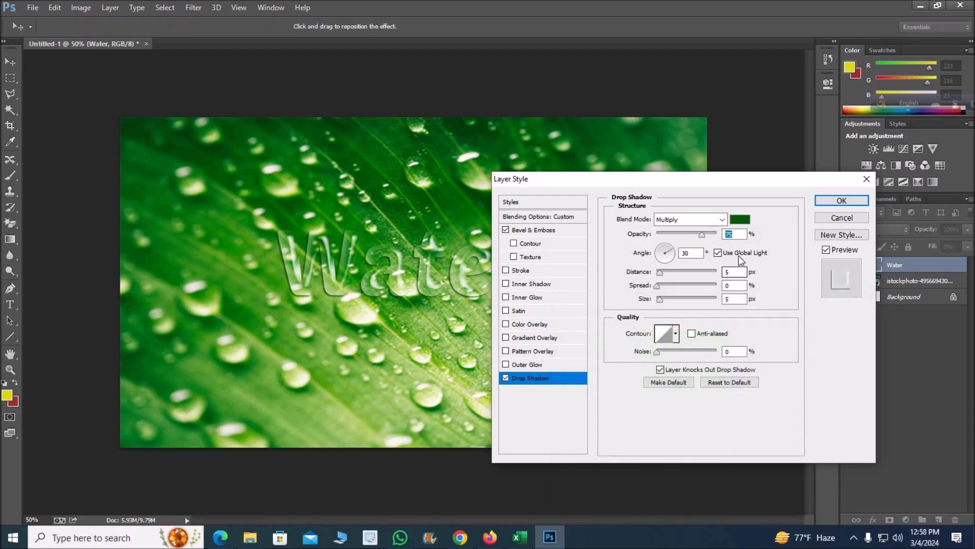
Step: Set the drop shadow's angle to 60°, distance to 12 px and size to 16 px
left_click(691, 253)
key("BackSpace")
key("BackSpace")
type("60")
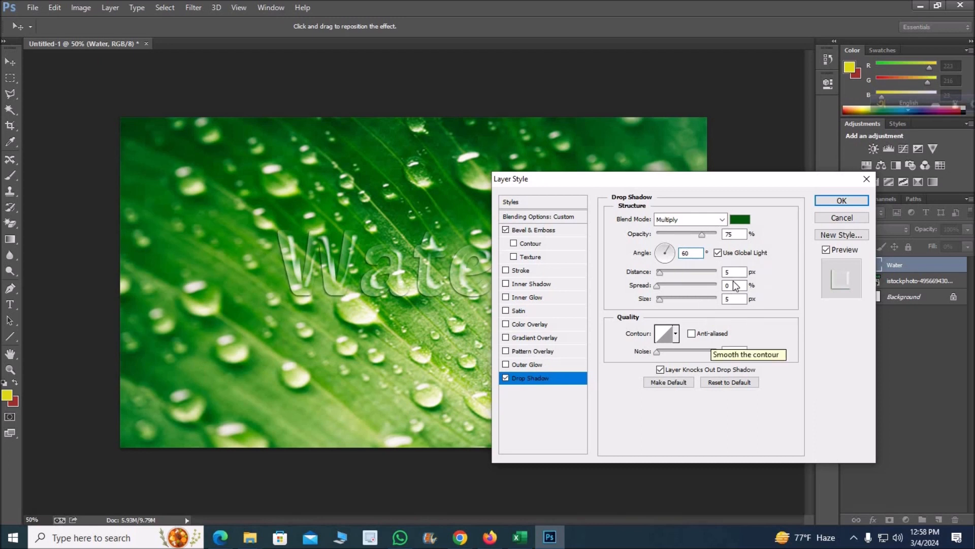
left_click_drag(734, 272, 706, 273)
type("12")
left_click_drag(732, 299, 715, 299)
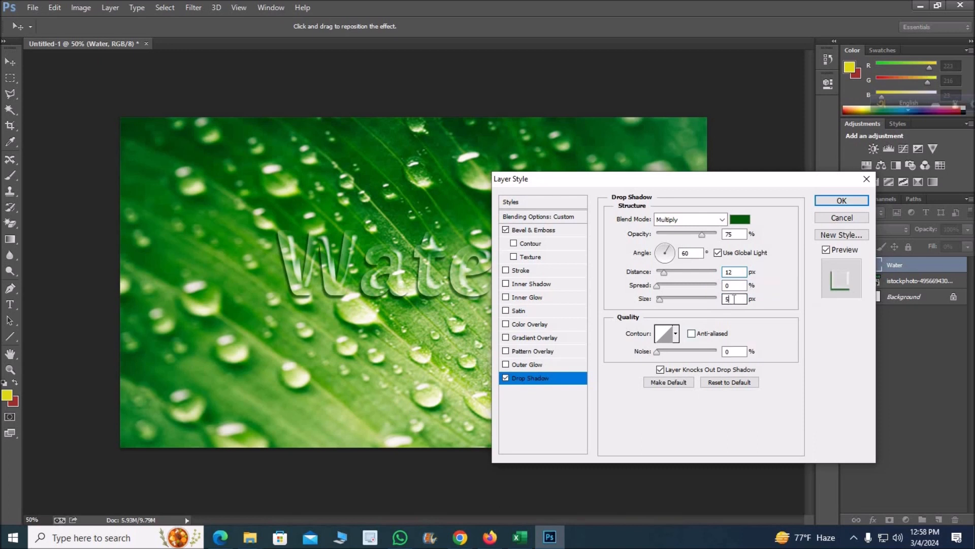
type("16")
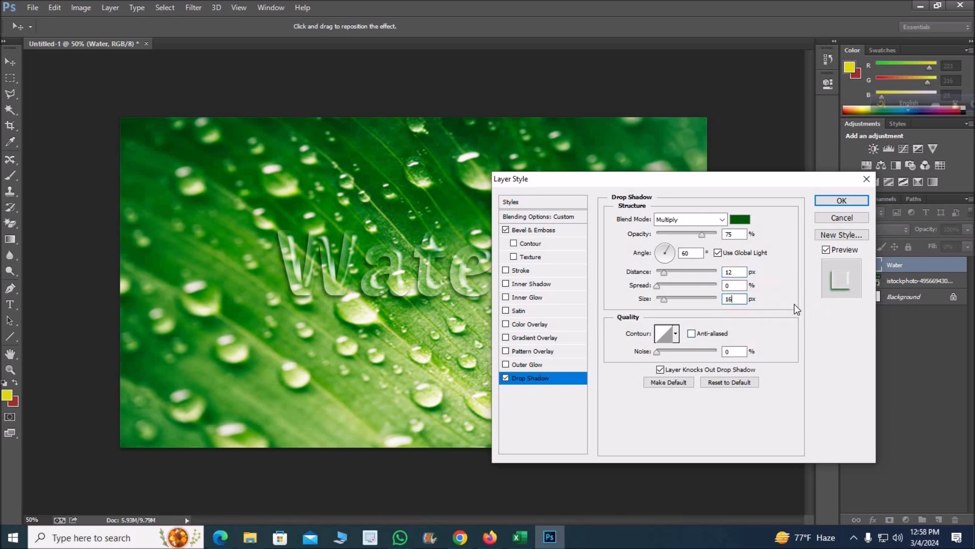
Step: Add an Inner Shadow in a dark green based on a sampled leaf color, set its opacity to 100% and apply the layer style
left_click(528, 284)
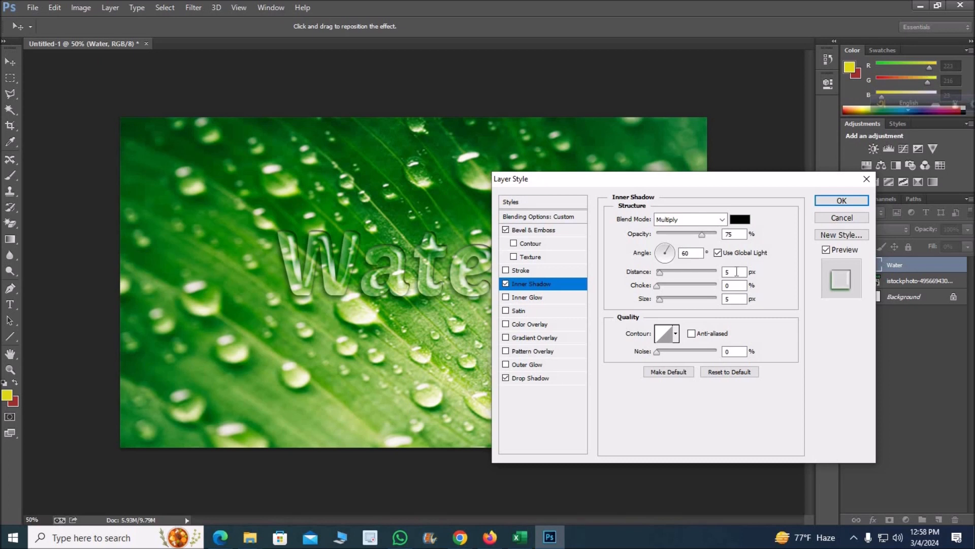
left_click(740, 218)
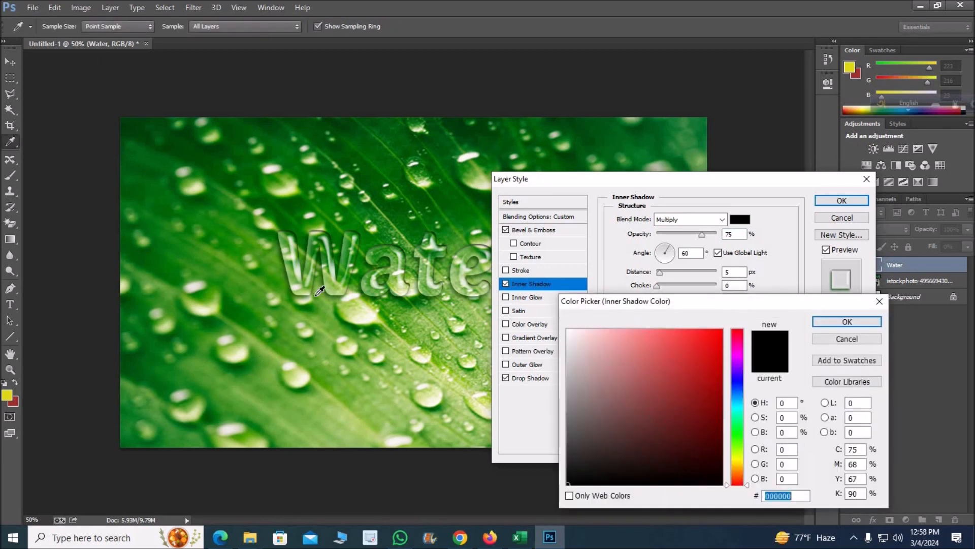
left_click(320, 279)
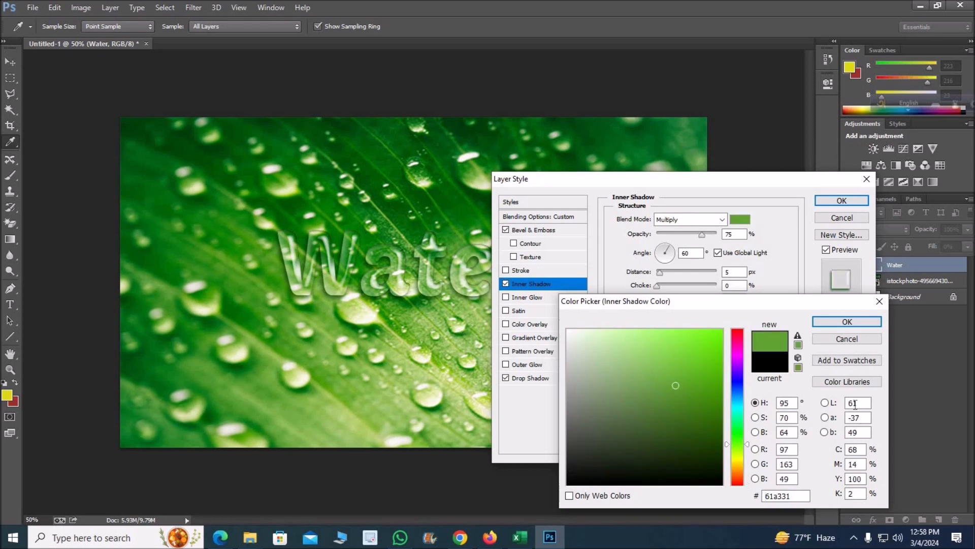
left_click(826, 325)
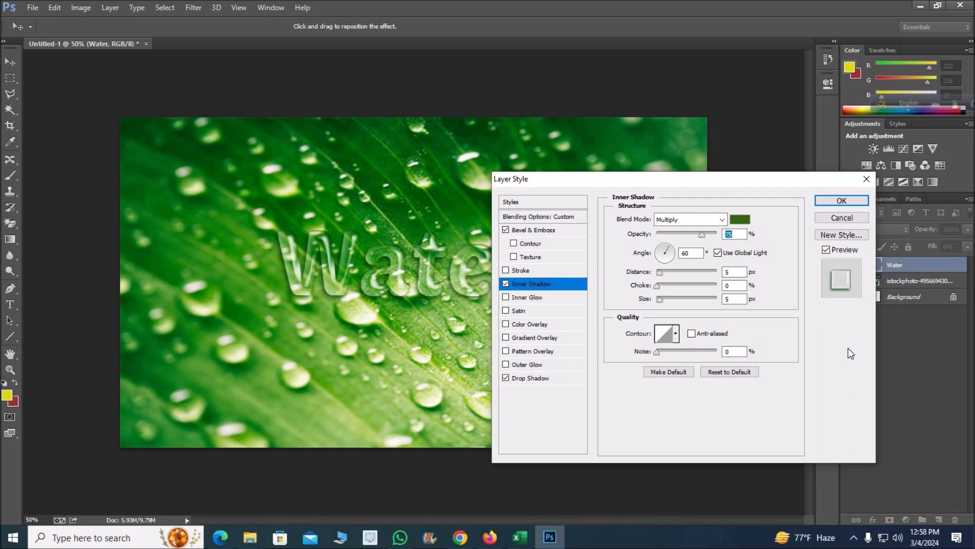
type("100")
left_click(839, 202)
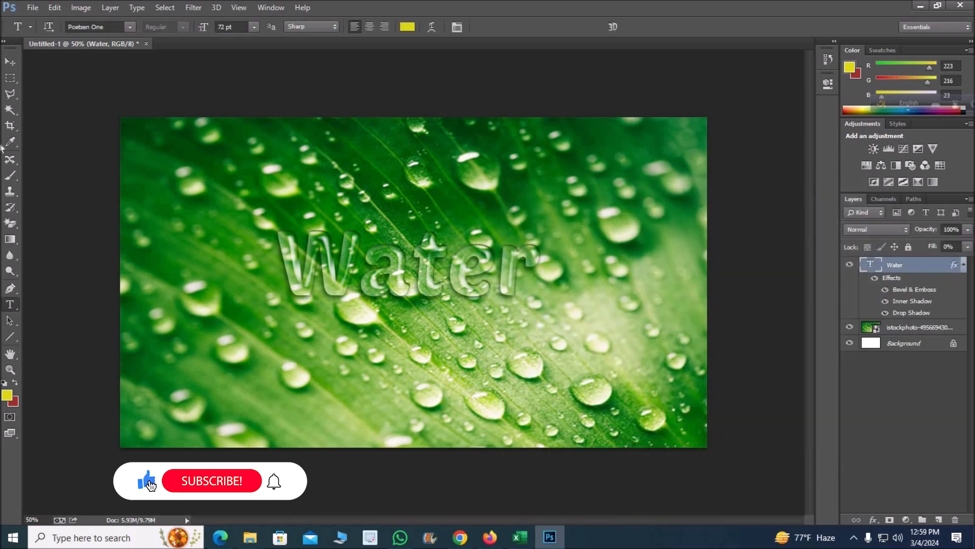
Step: Enlarge the Water text to about 181% width and 207% height, and shift it about 0.19 in right and 0.08 in up
left_click(10, 61)
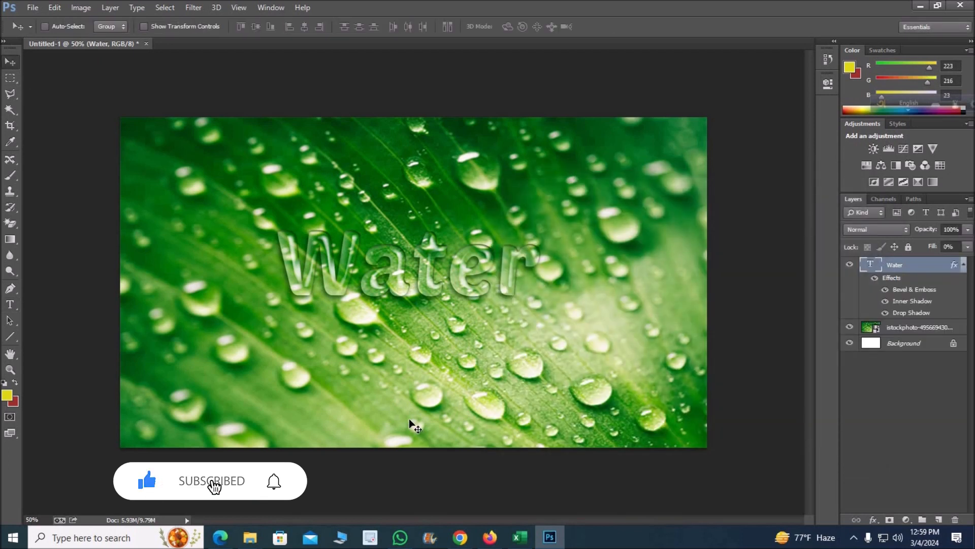
key("ctrl+t")
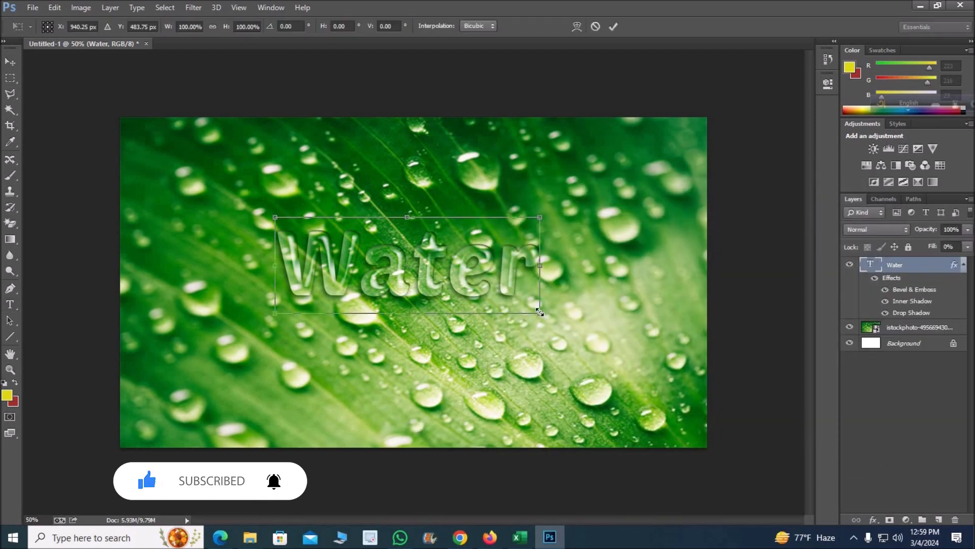
left_click_drag(540, 312, 606, 371)
left_click_drag(660, 377, 638, 387)
left_click_drag(455, 324, 356, 325)
left_click_drag(586, 301, 630, 298)
left_click_drag(524, 337, 516, 317)
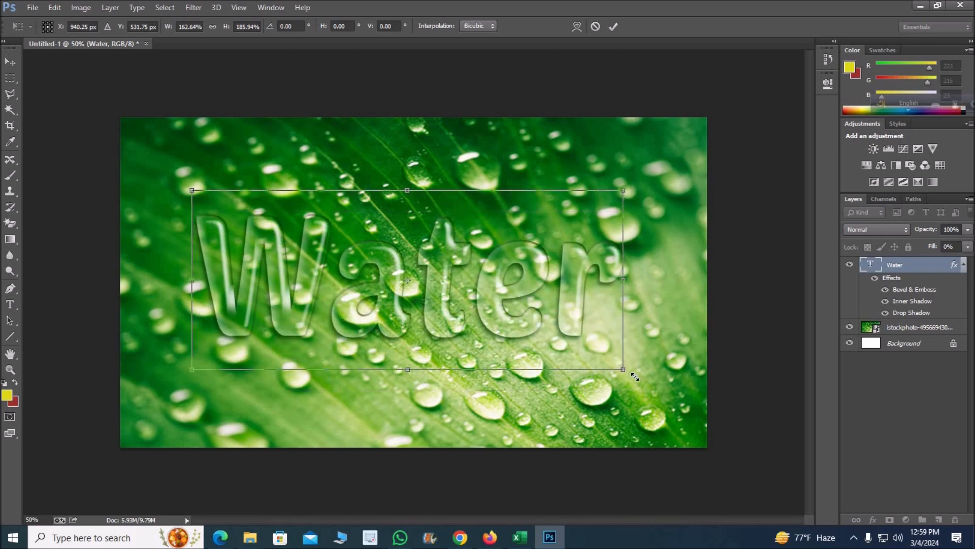
left_click_drag(632, 373, 655, 383)
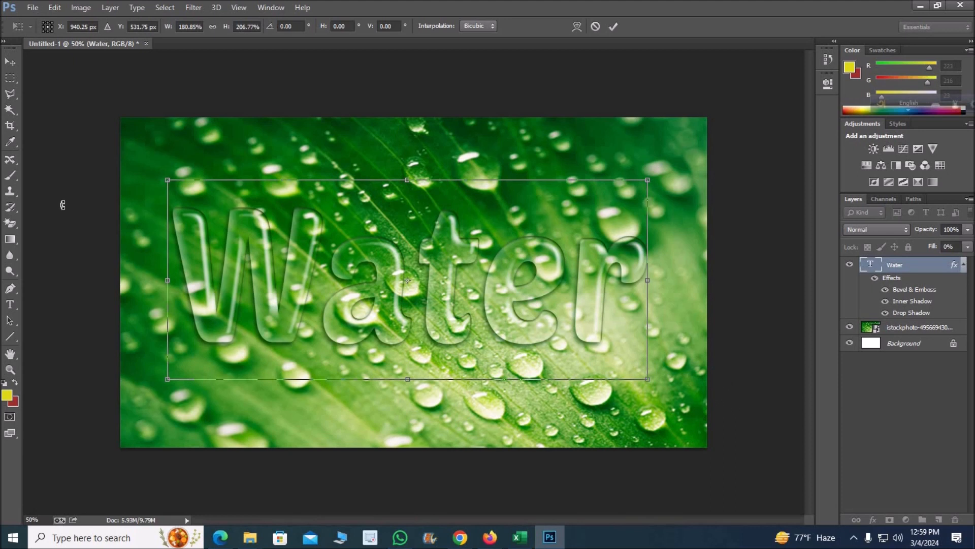
left_click(11, 62)
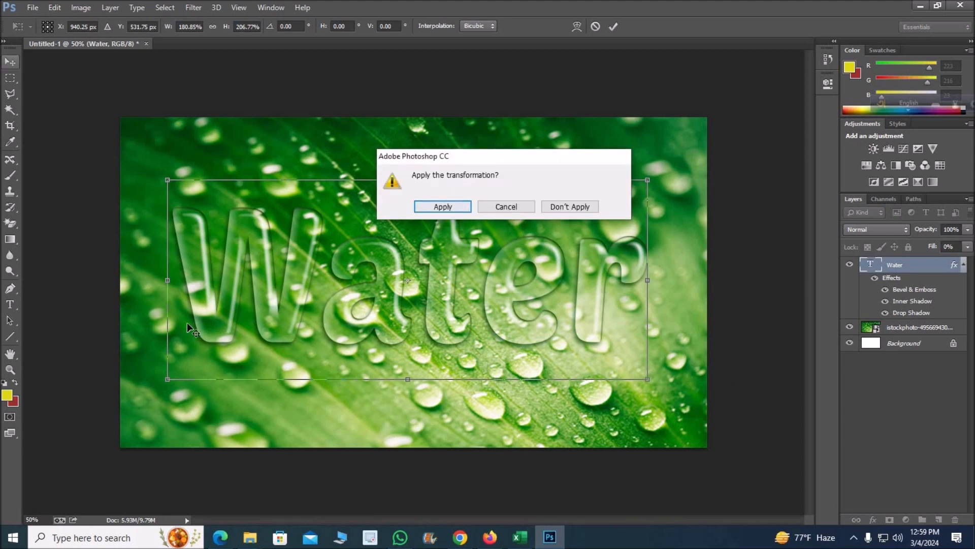
key("Return")
left_click_drag(281, 306, 115, 312)
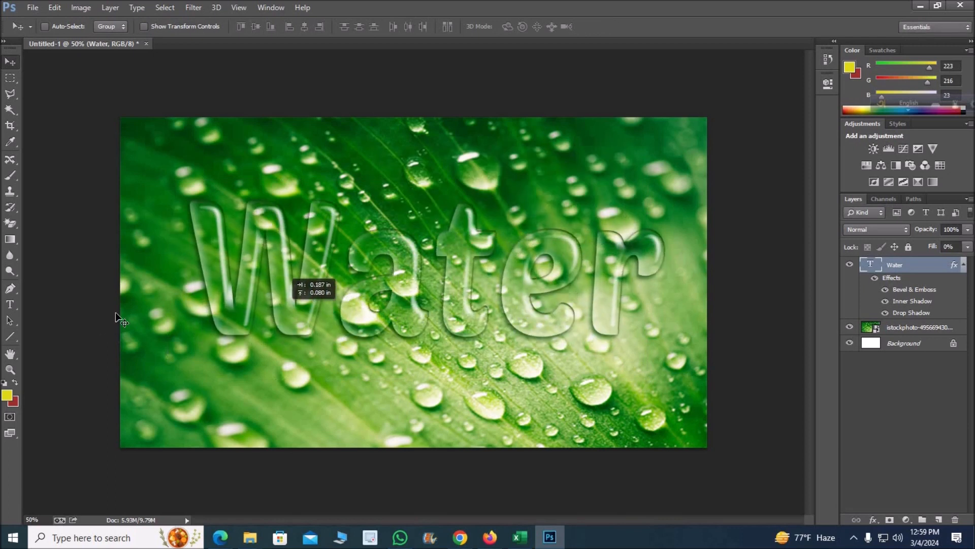
Step: Open the document's file commands
left_click(32, 7)
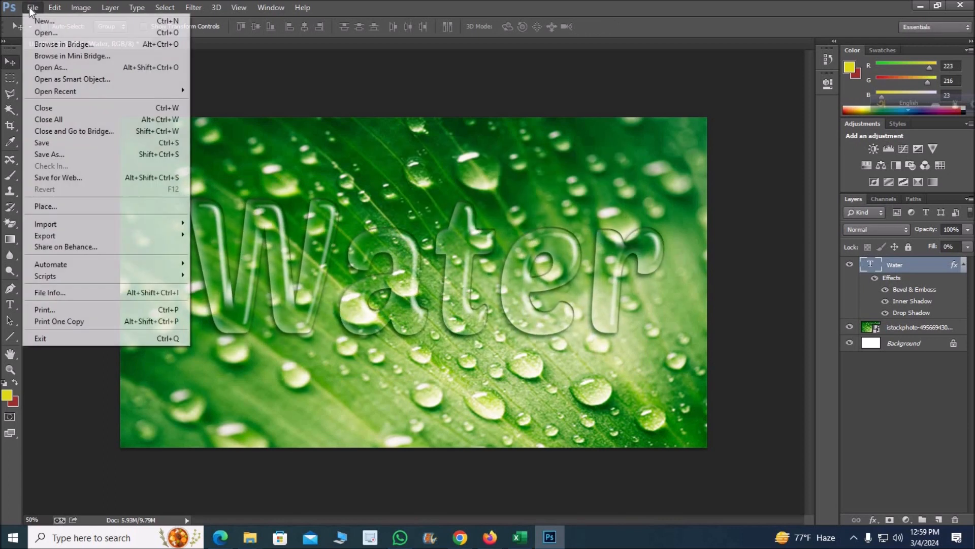